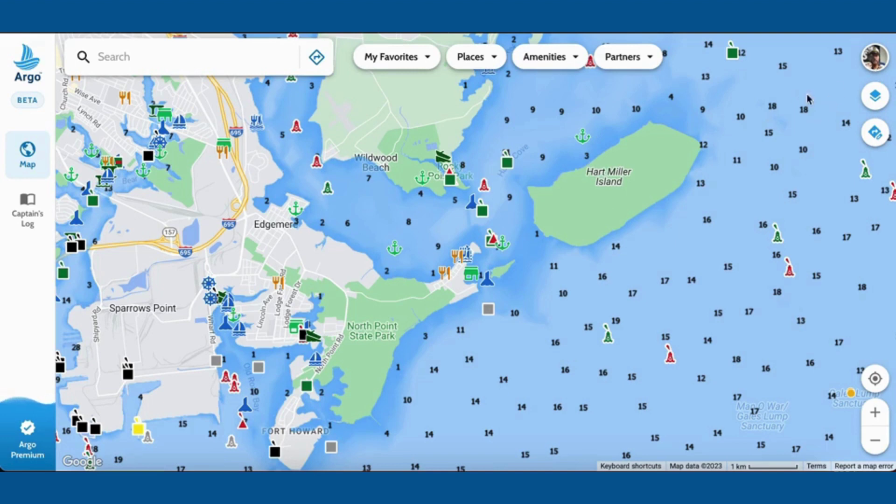
- Open My Profile and view the Argo boat's Grady White 22 Seafarer details without editing
left_click(874, 66)
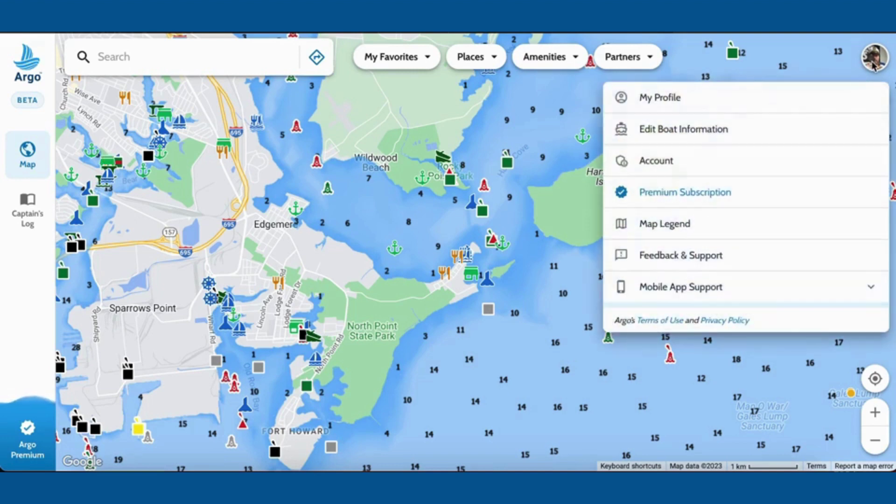
left_click(714, 100)
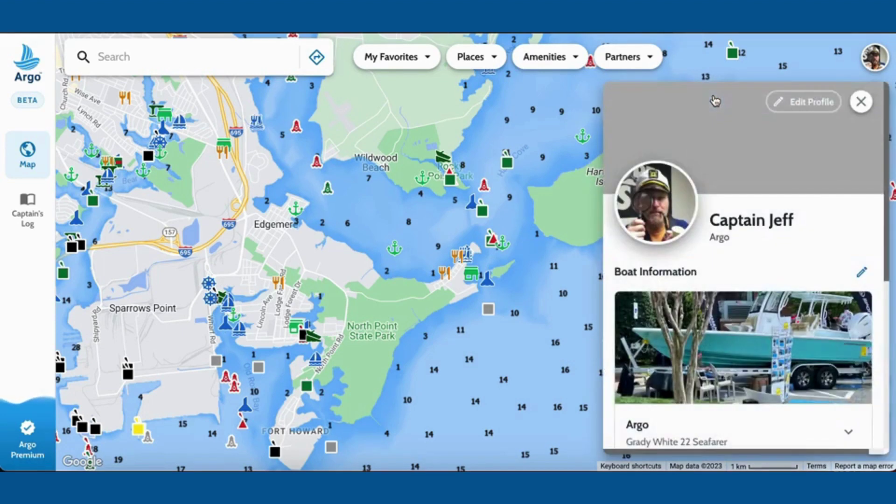
scroll(762, 193, "down", 2)
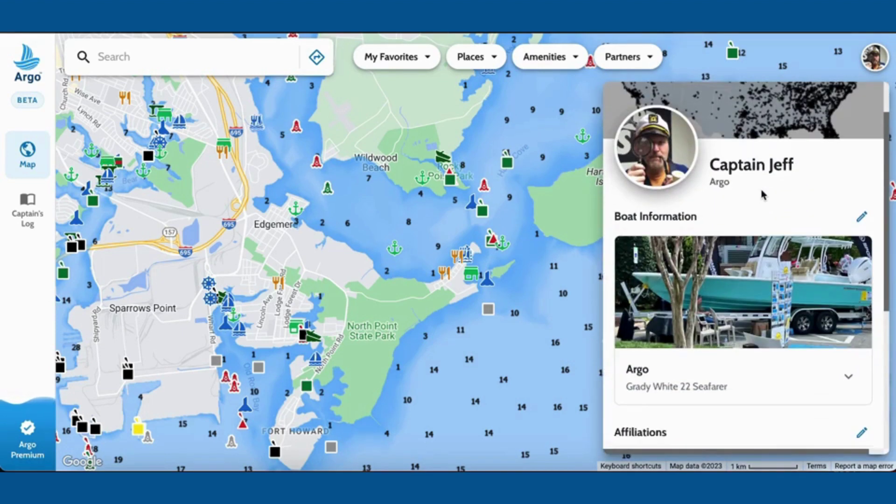
scroll(763, 194, "down", 1)
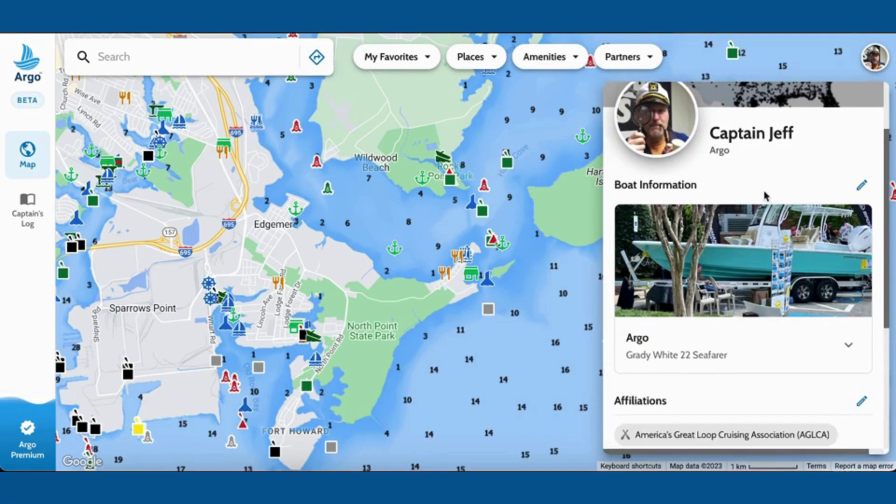
left_click(863, 188)
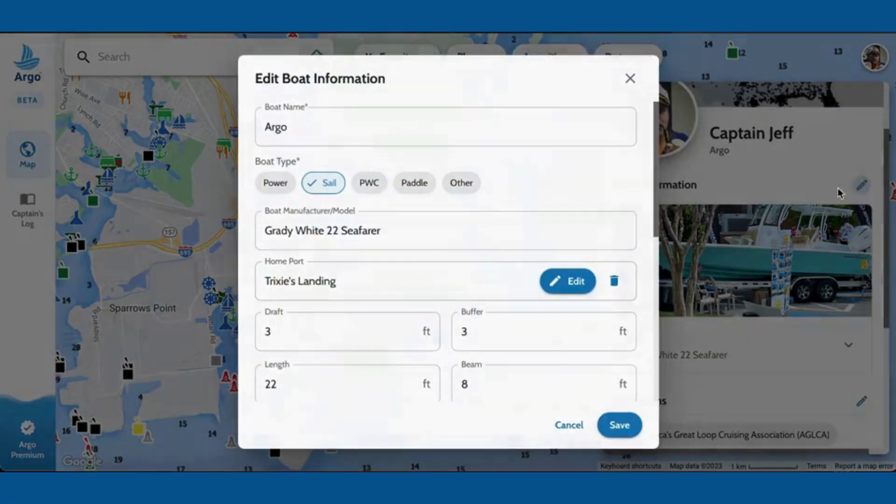
left_click(630, 79)
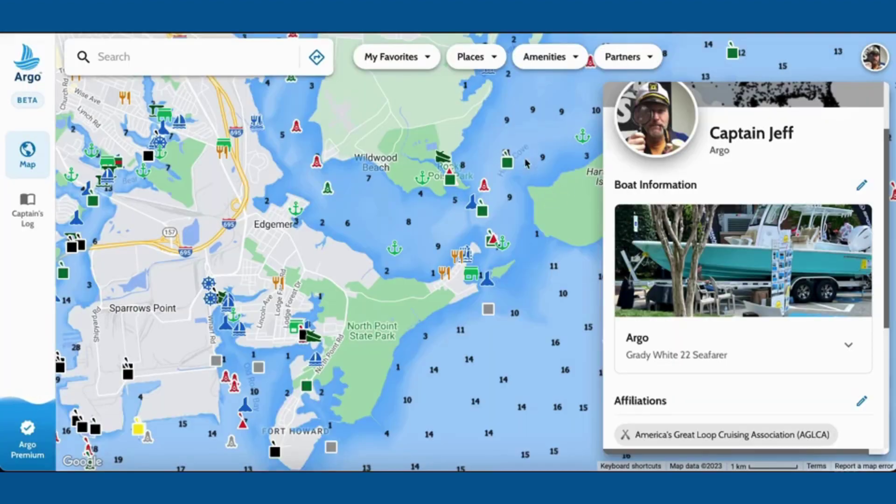
- Close the profile and inspect the green channel buoy's details on the zoomed-out chart
left_click(541, 158)
scroll(499, 252, "down", 2)
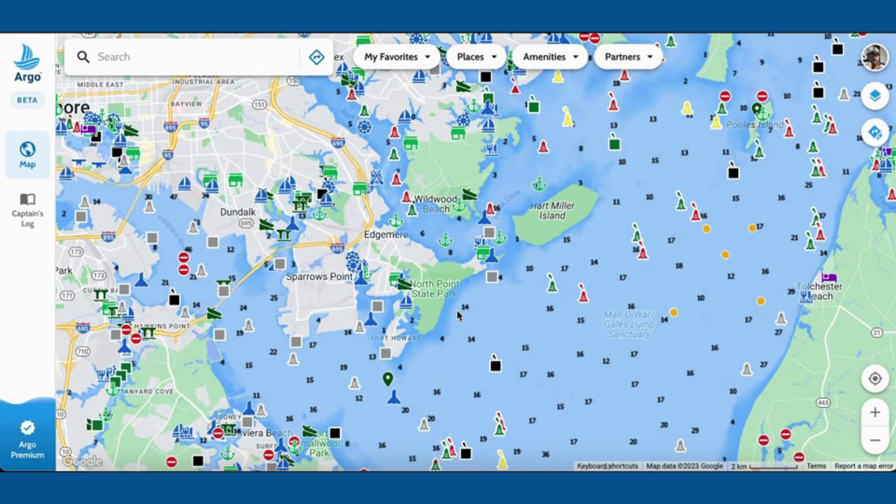
left_click(552, 292)
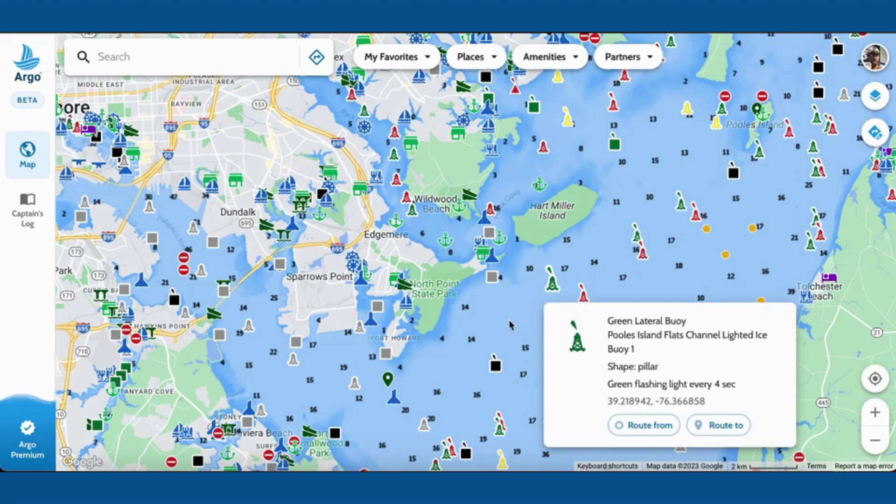
left_click(507, 326)
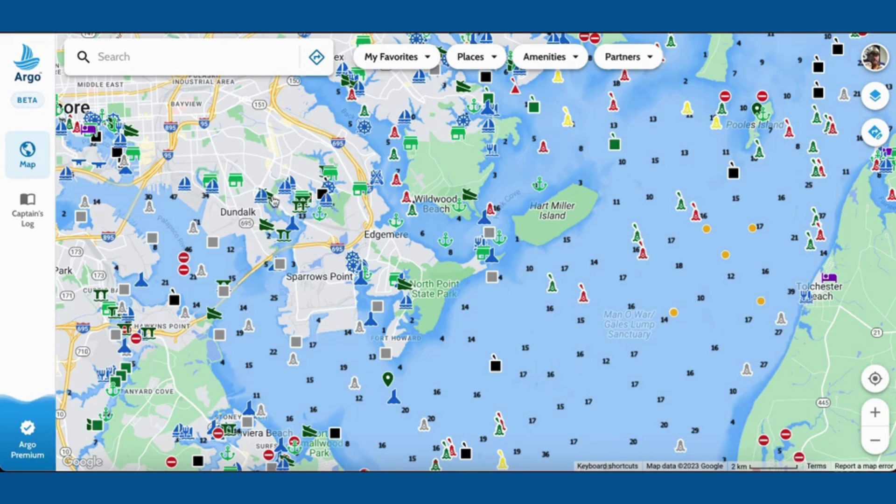
- Zoom back in and view the Starr Marine marina details, then clear them
scroll(273, 196, "up", 2)
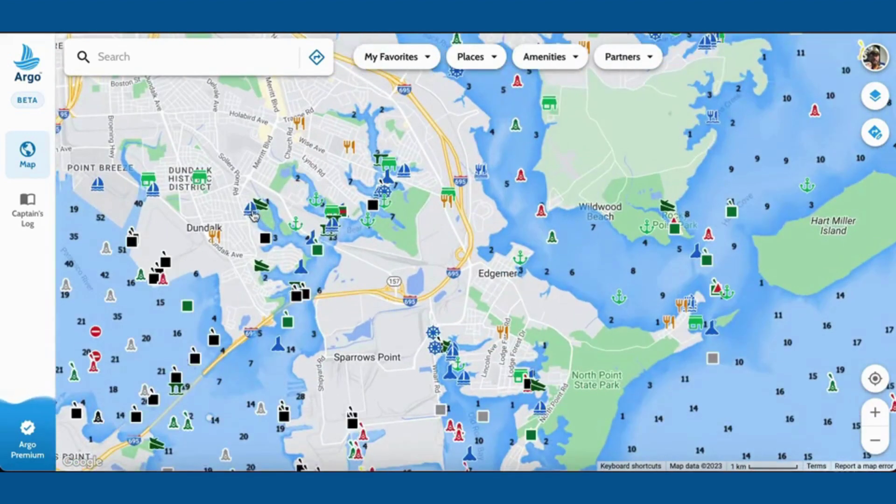
left_click(252, 212)
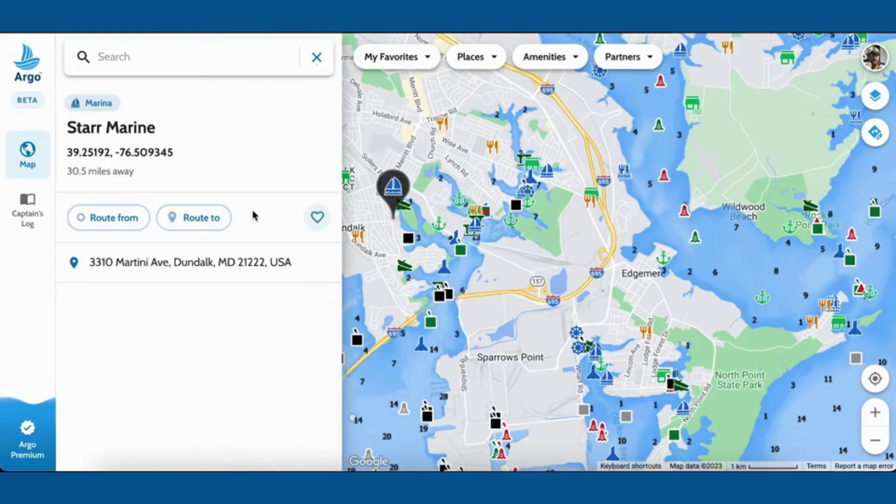
left_click(317, 59)
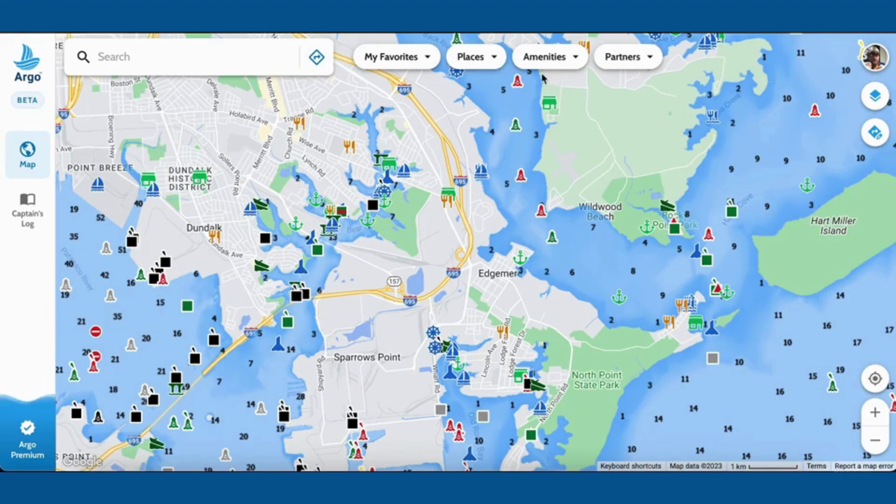
- Filter My Favorites to show only places offering Fuel
left_click(402, 59)
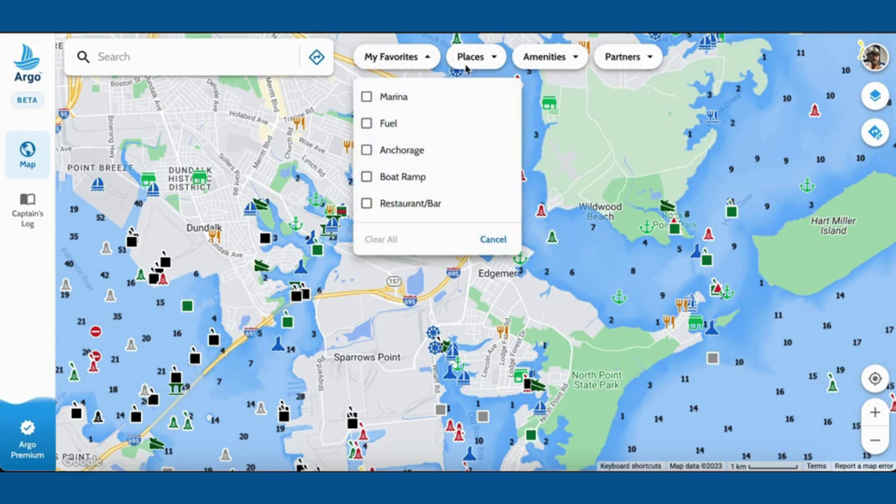
left_click(369, 123)
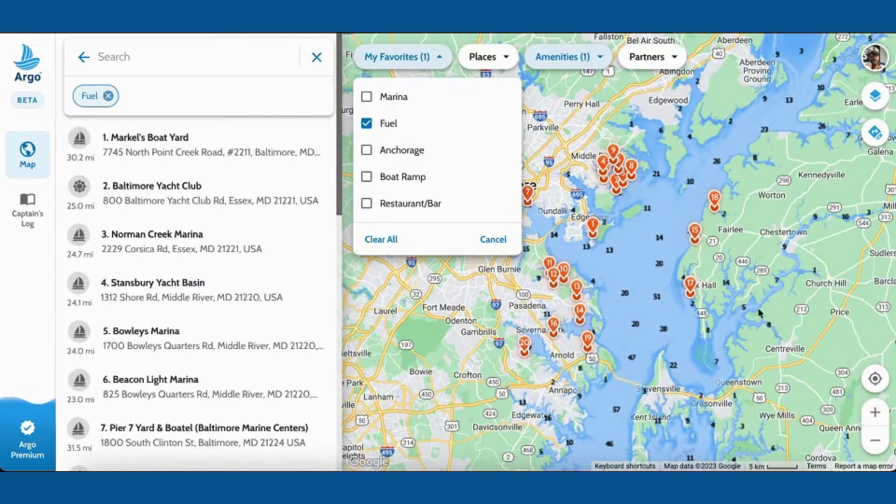
left_click(640, 271)
- View the Baltimore Yacht Club fuel stop's details, then close its card
scroll(638, 265, "up", 1)
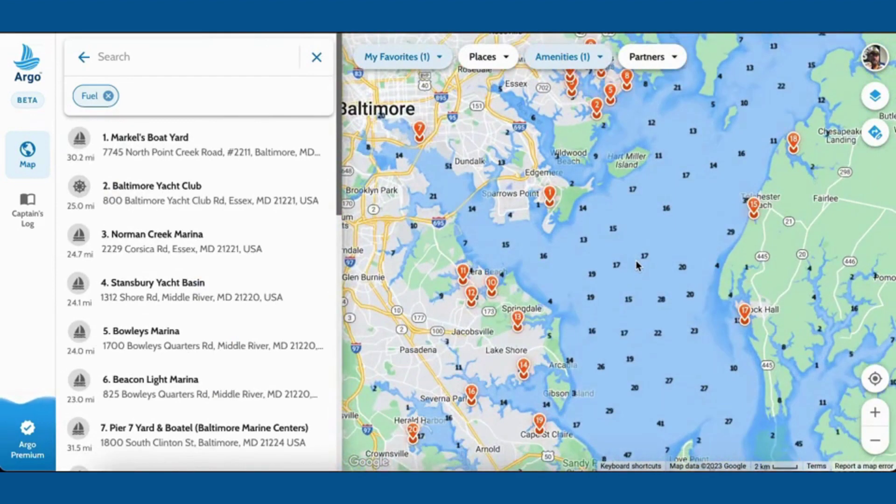
left_click(182, 201)
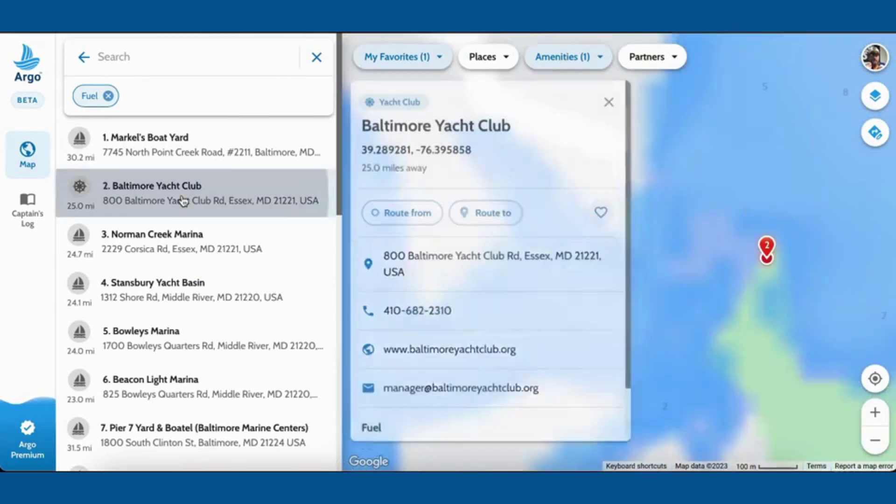
scroll(495, 243, "down", 2)
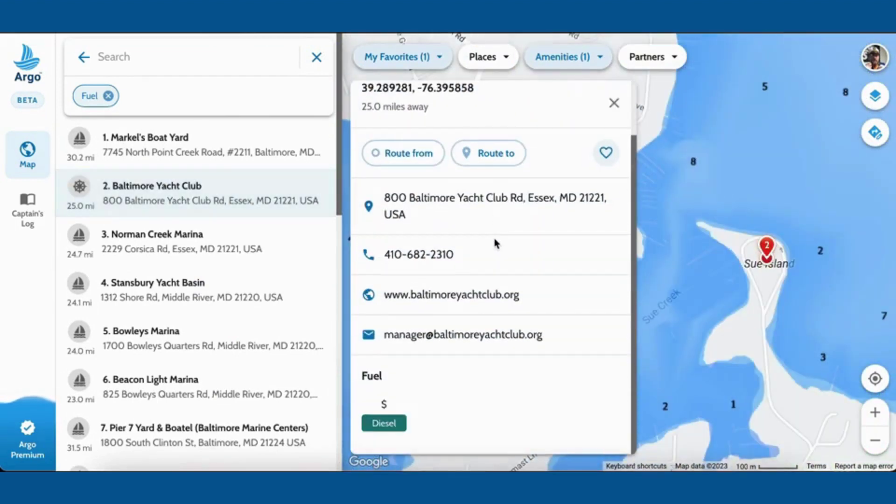
scroll(495, 243, "up", 2)
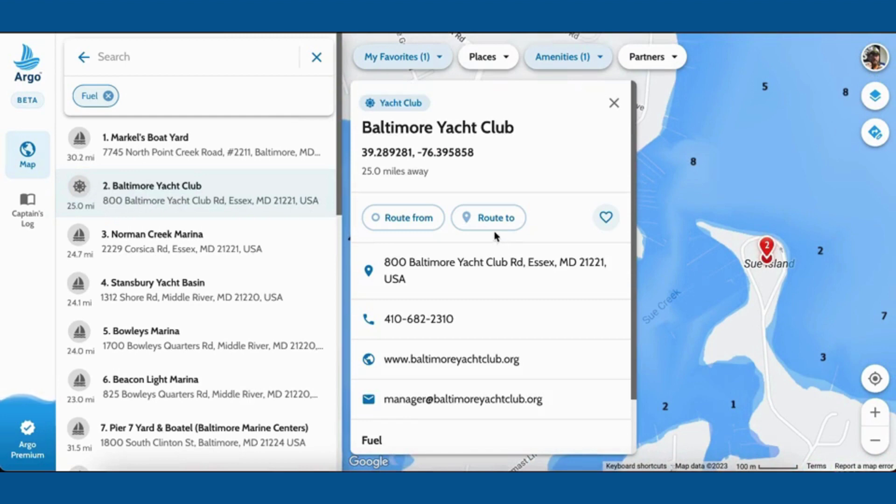
left_click(614, 103)
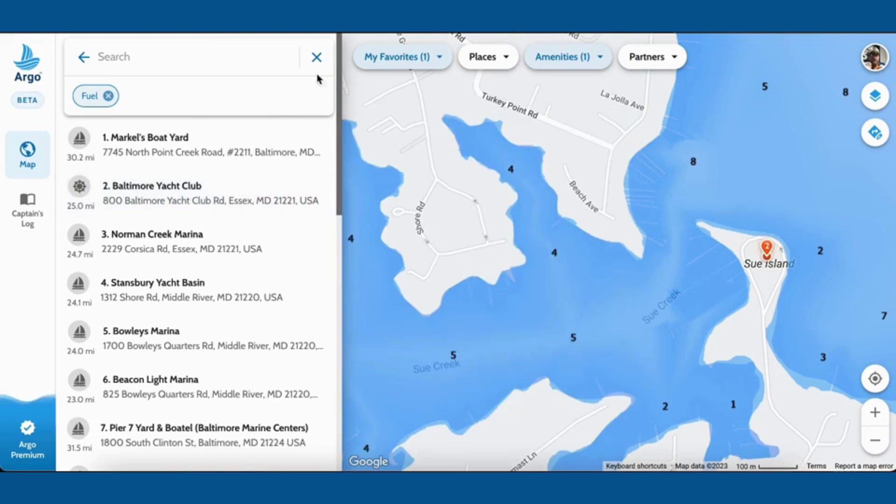
- Search 'bay' for fuel marinas around Delaware and New Jersey, then clear the search
left_click(210, 53)
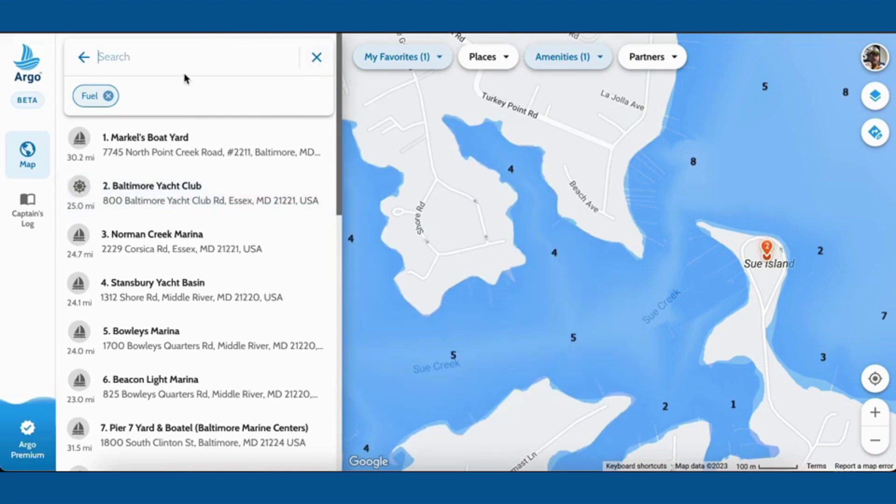
type("bay")
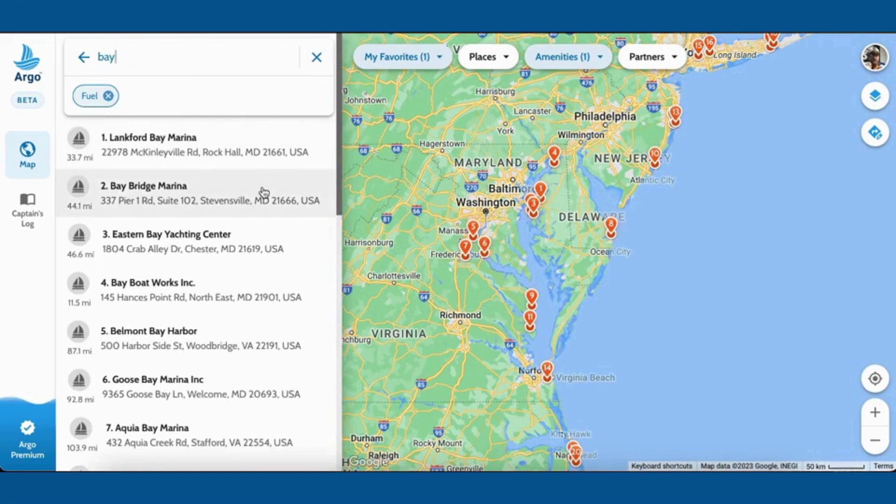
scroll(527, 233, "up", 3)
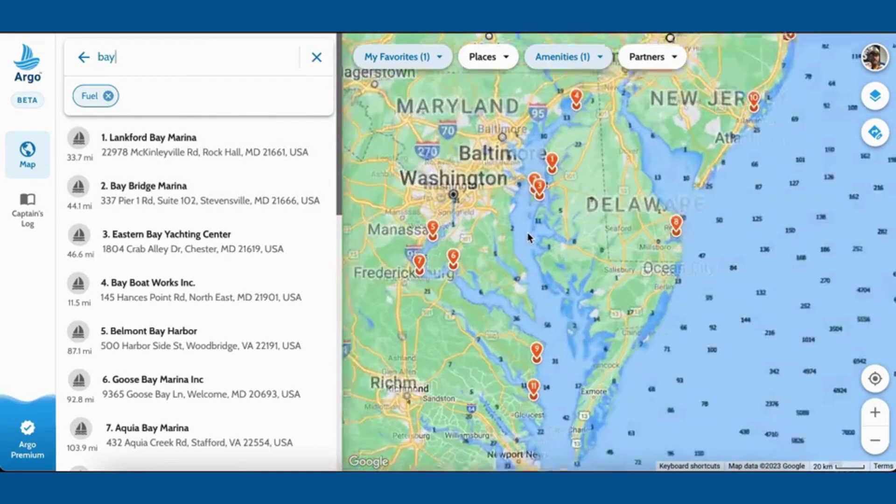
left_click_drag(611, 227, 487, 365)
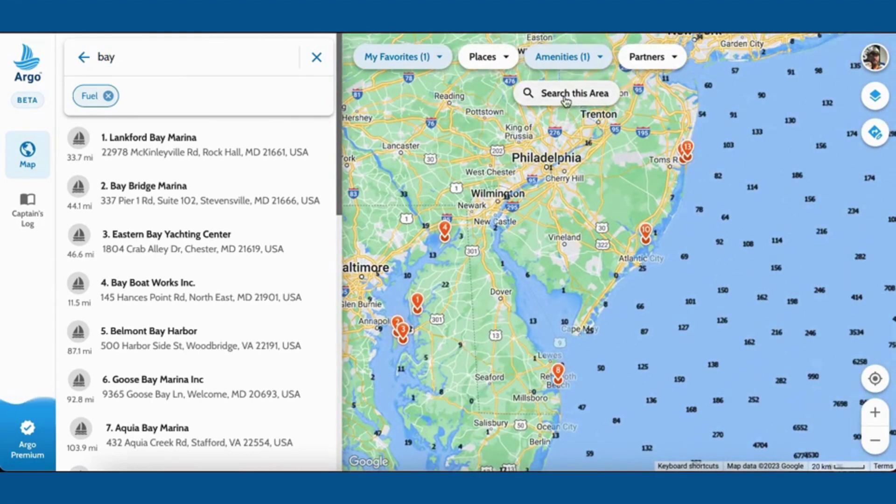
left_click(565, 99)
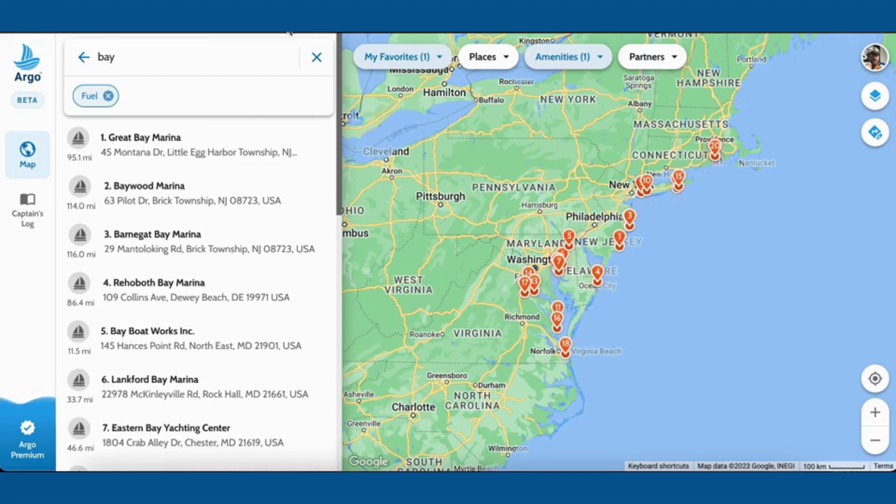
left_click(317, 59)
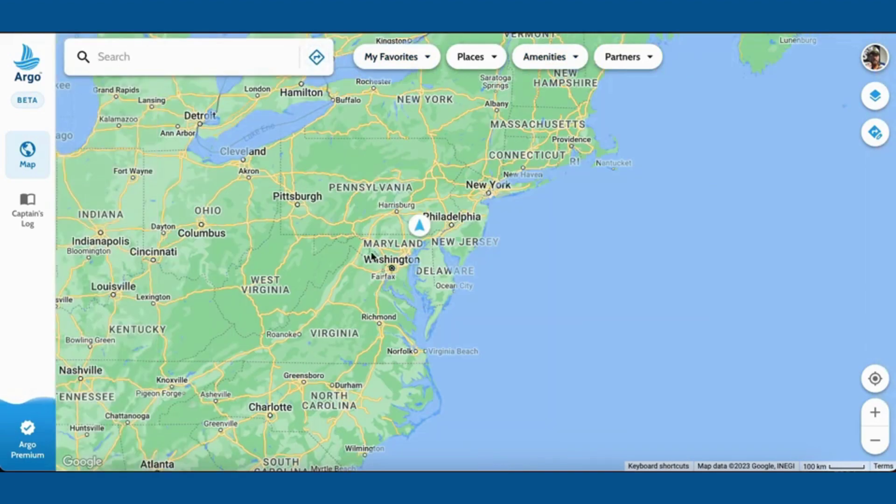
- Start a new route with its starting point on the water off Baltimore
scroll(374, 255, "up", 4)
scroll(455, 264, "up", 5)
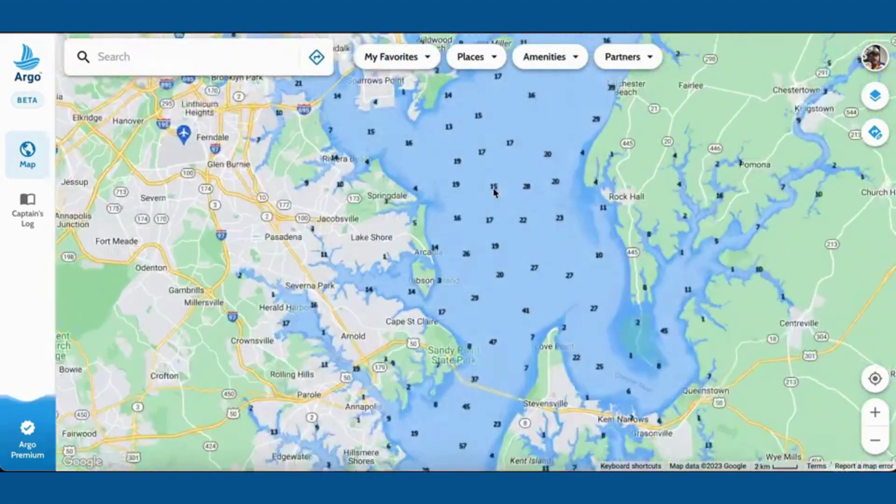
left_click_drag(495, 191, 480, 284)
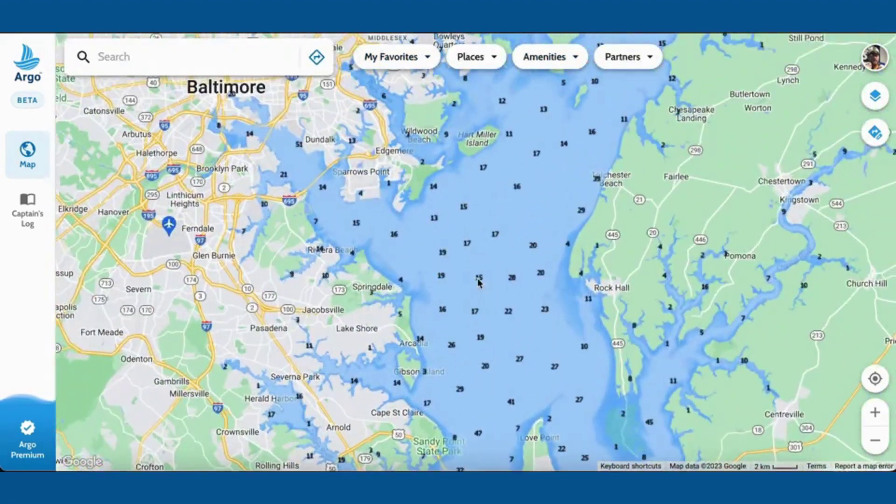
left_click(317, 59)
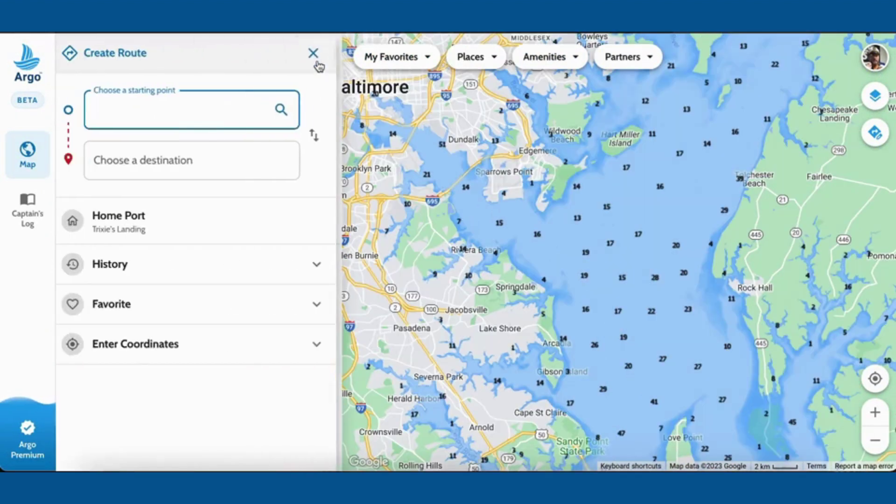
left_click(500, 217)
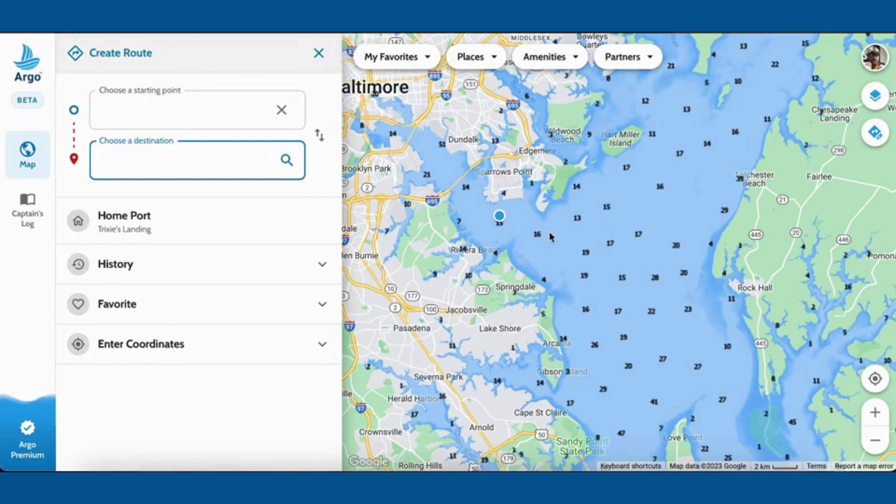
- Make Lee's Landing Dock Bar the destination for a 42.2 mi route and begin saving it
scroll(524, 241, "up", 2)
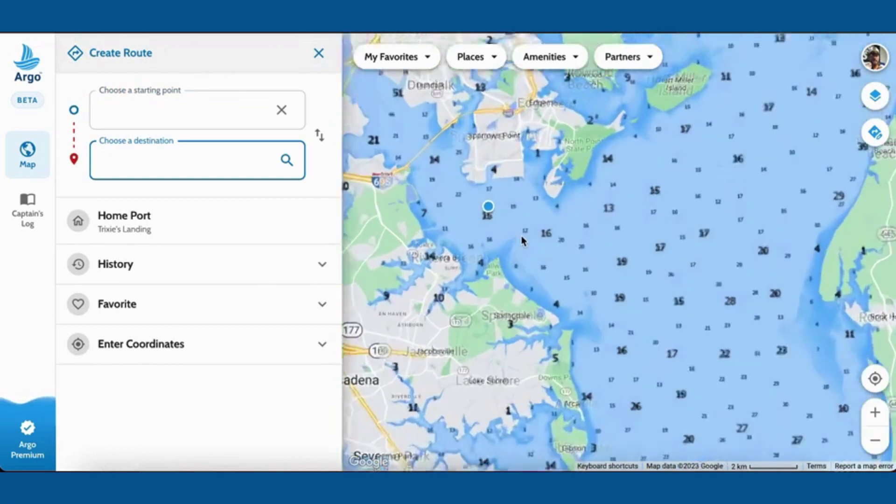
left_click_drag(488, 245, 603, 314)
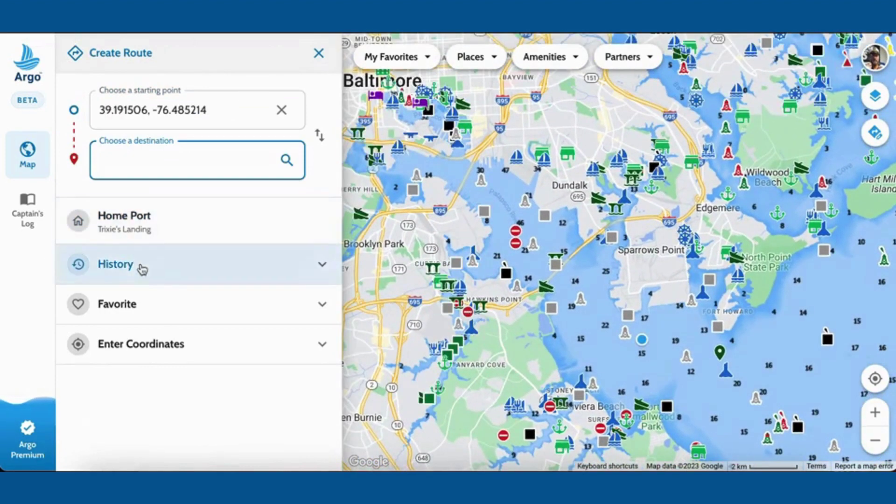
left_click(136, 304)
scroll(187, 315, "down", 10)
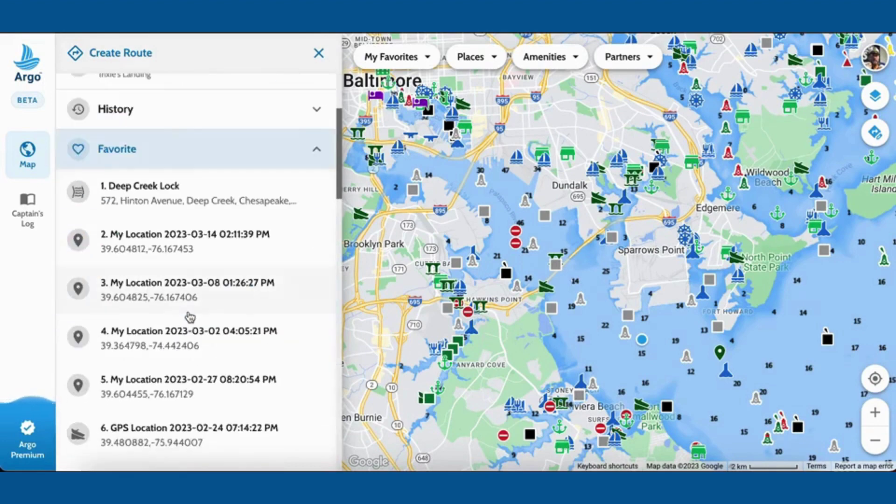
scroll(187, 318, "down", 1)
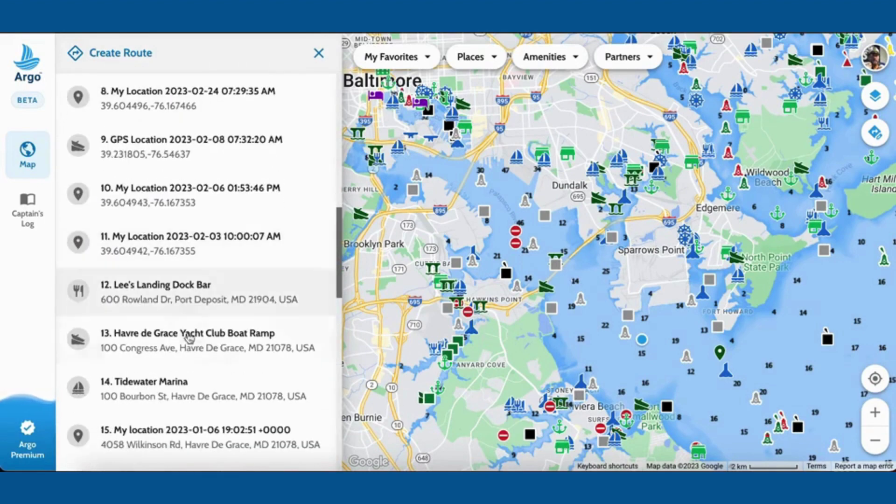
left_click(189, 304)
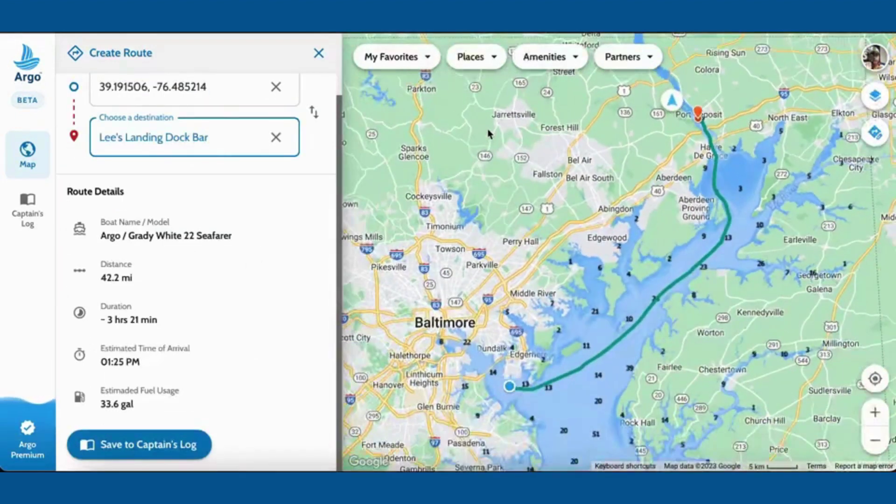
left_click(148, 444)
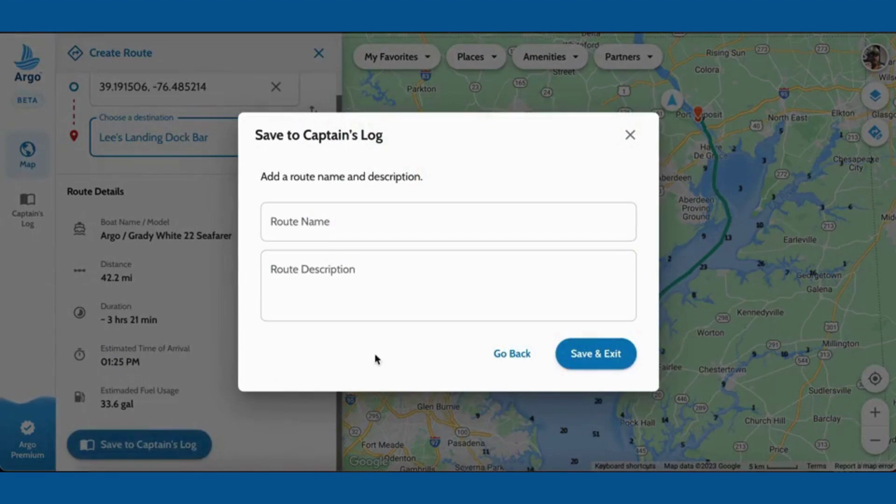
- Save the route and open it in the Captain's Log, showing 42.4 mi and 33.8 gal
left_click(588, 359)
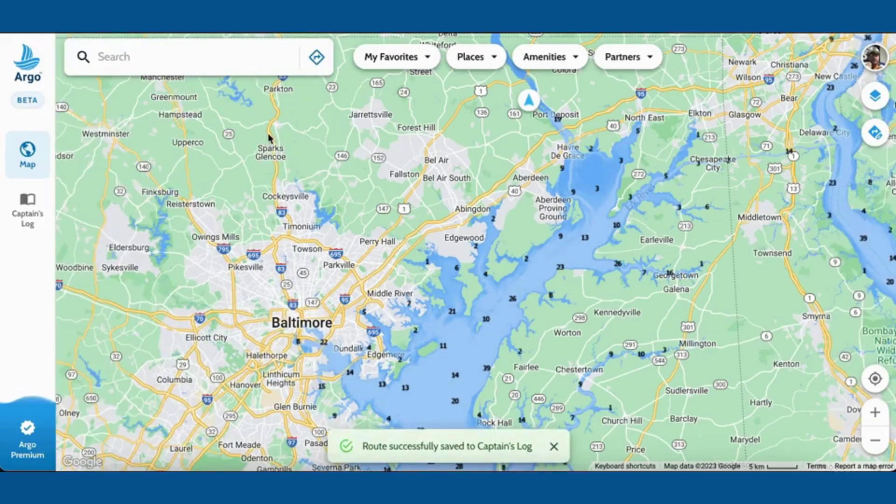
left_click(28, 210)
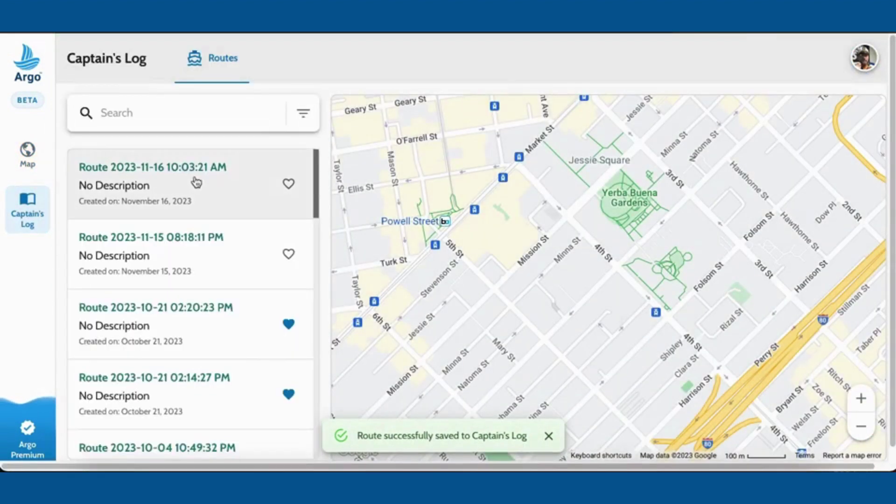
left_click(169, 174)
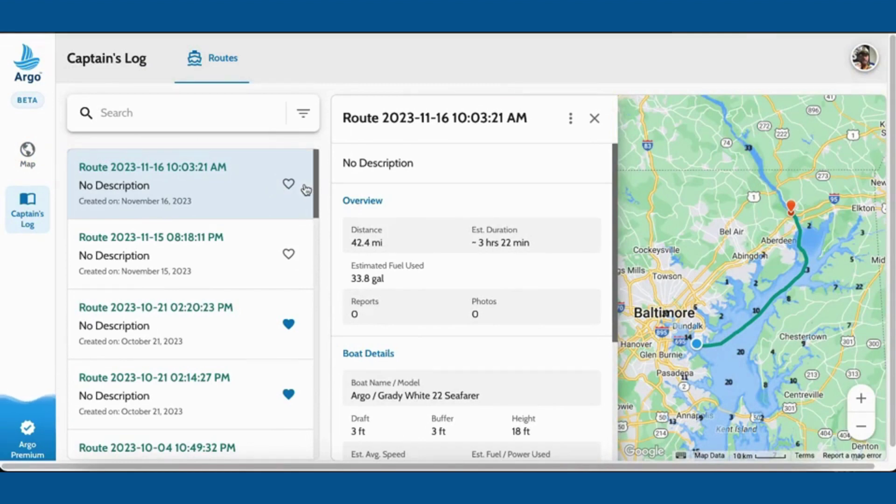
scroll(766, 302, "up", 2)
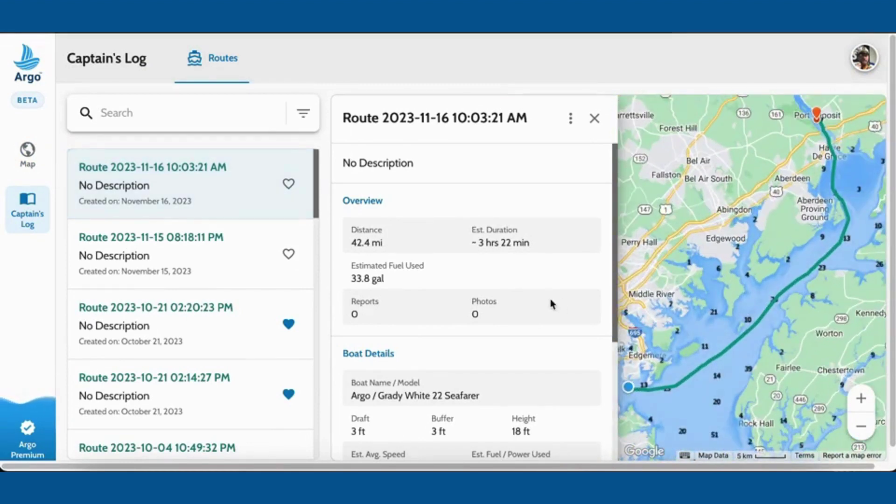
scroll(551, 304, "down", 2)
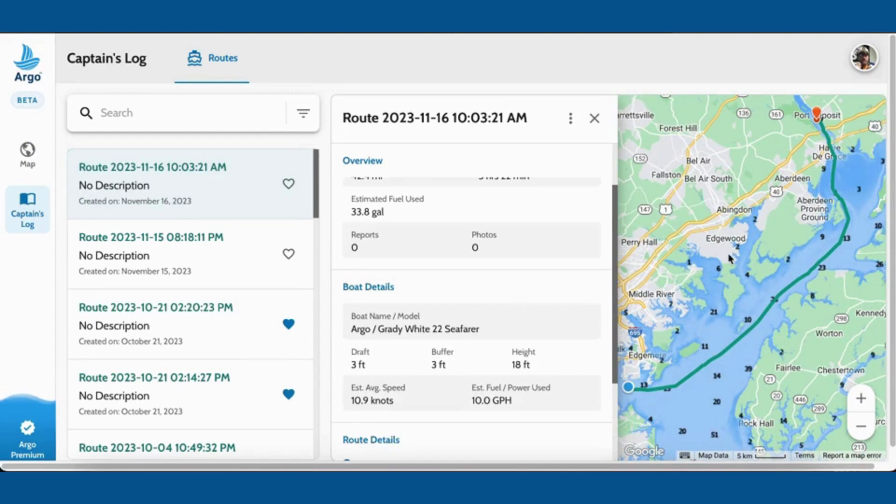
- Return to the main map and zoom in on the Joppatowne and Edgewood shore
left_click(28, 154)
scroll(405, 238, "up", 3)
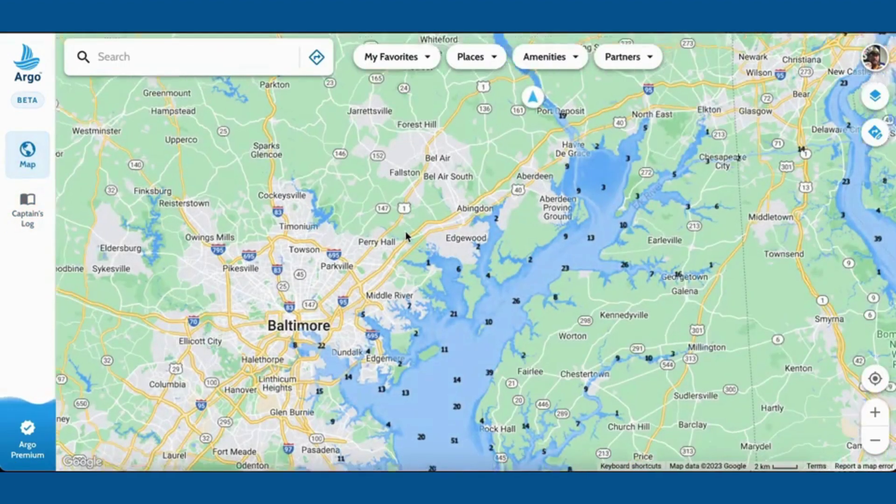